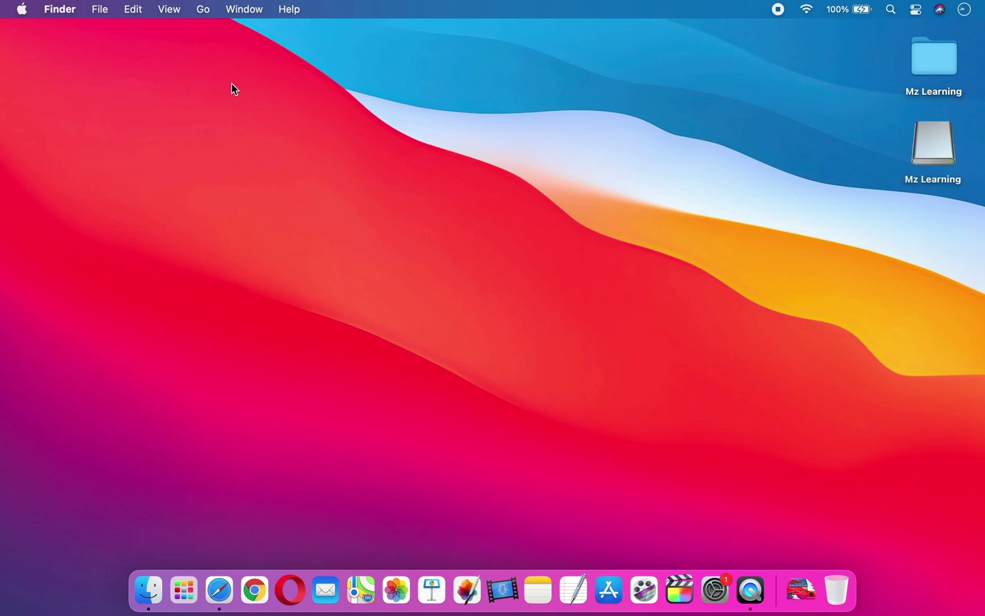
Open Disk Utility from the Mac's Utilities folder
click(204, 10)
click(227, 261)
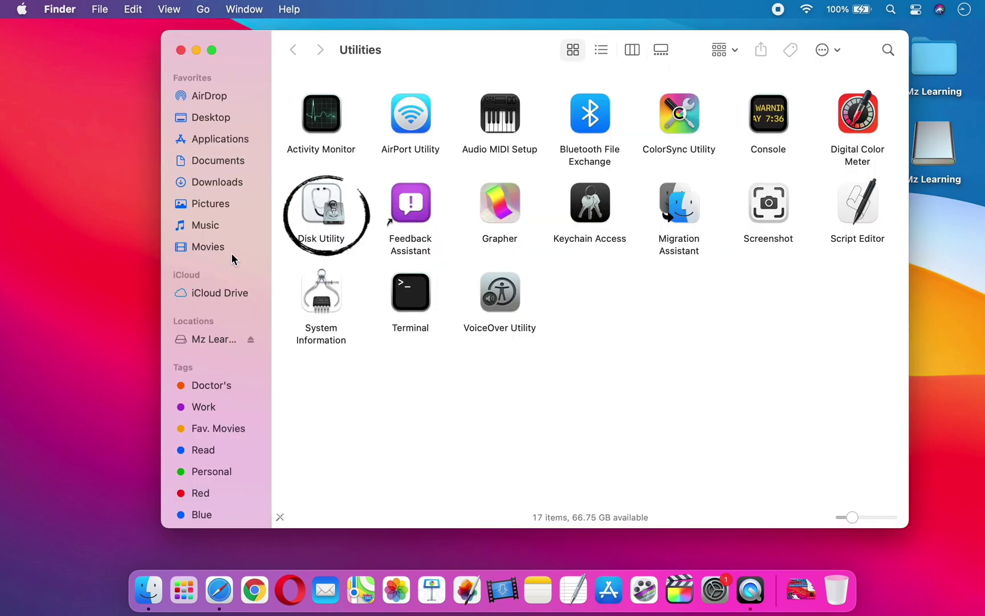
double_click(319, 214)
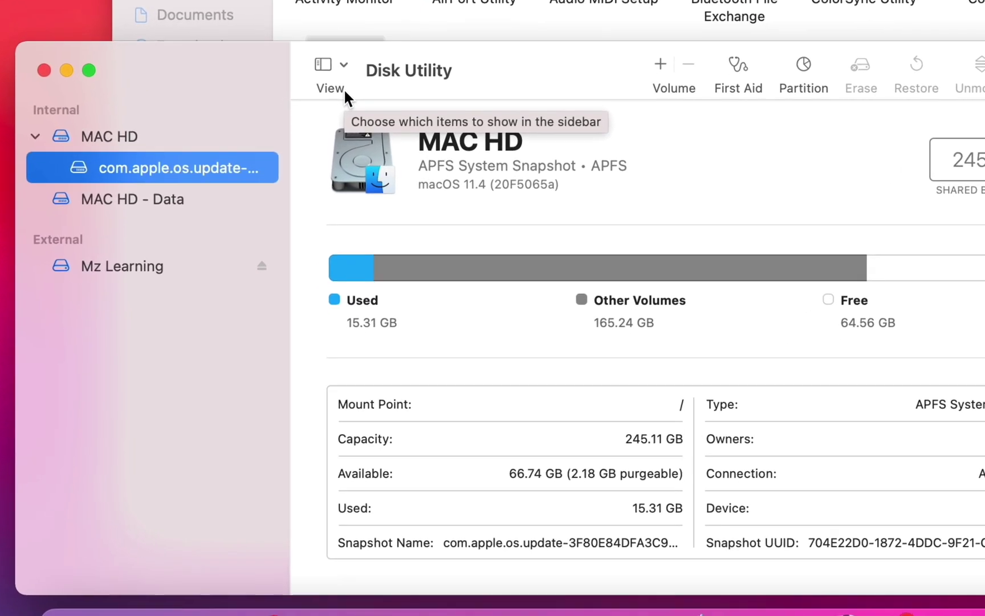
Erase the external Mz Learning drive in Mac OS Extended (Journaled) format, keeping its name, and quit Disk Utility
click(153, 266)
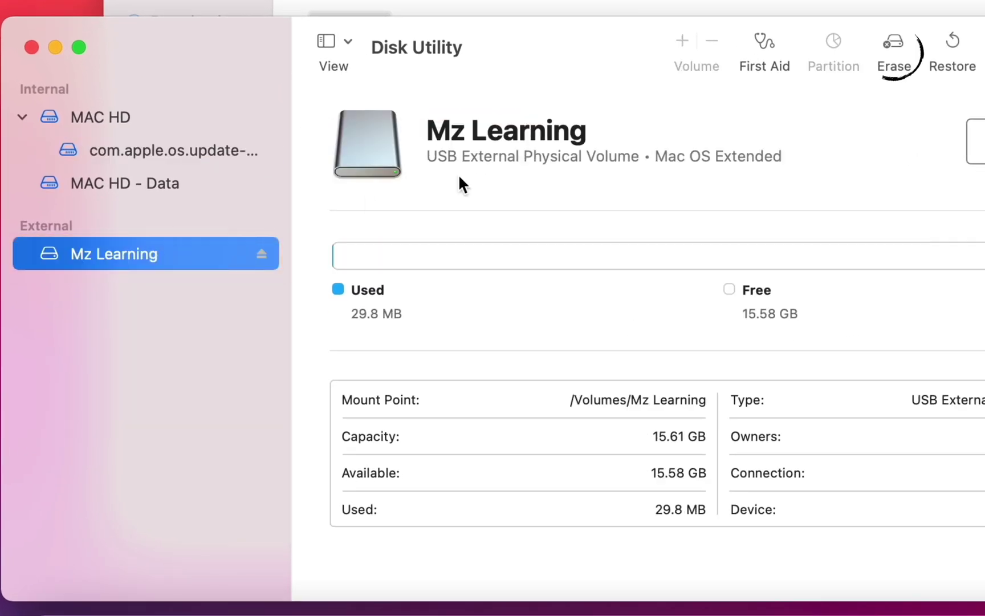
click(882, 40)
click(726, 351)
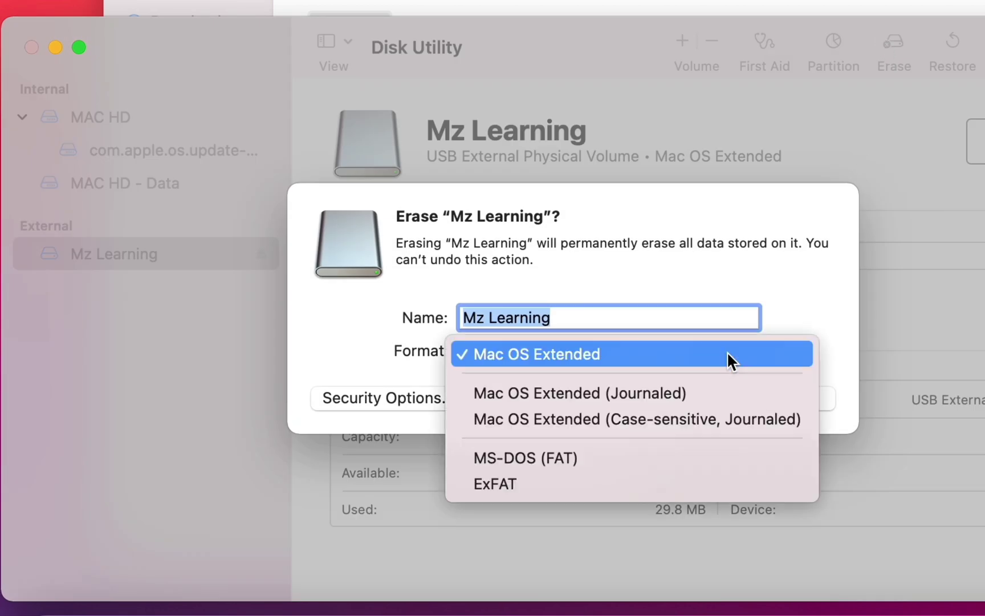
click(660, 386)
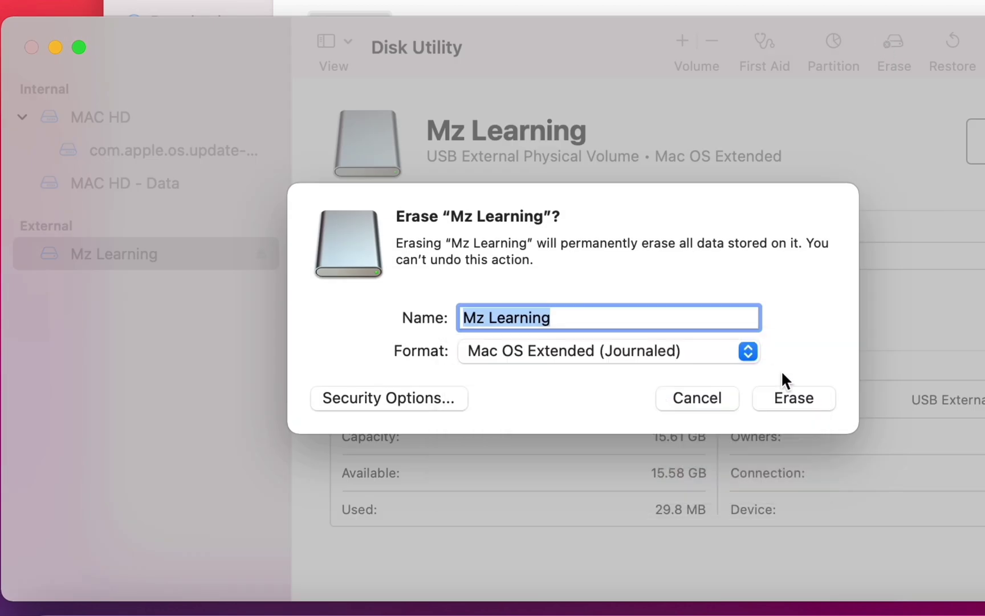
click(800, 395)
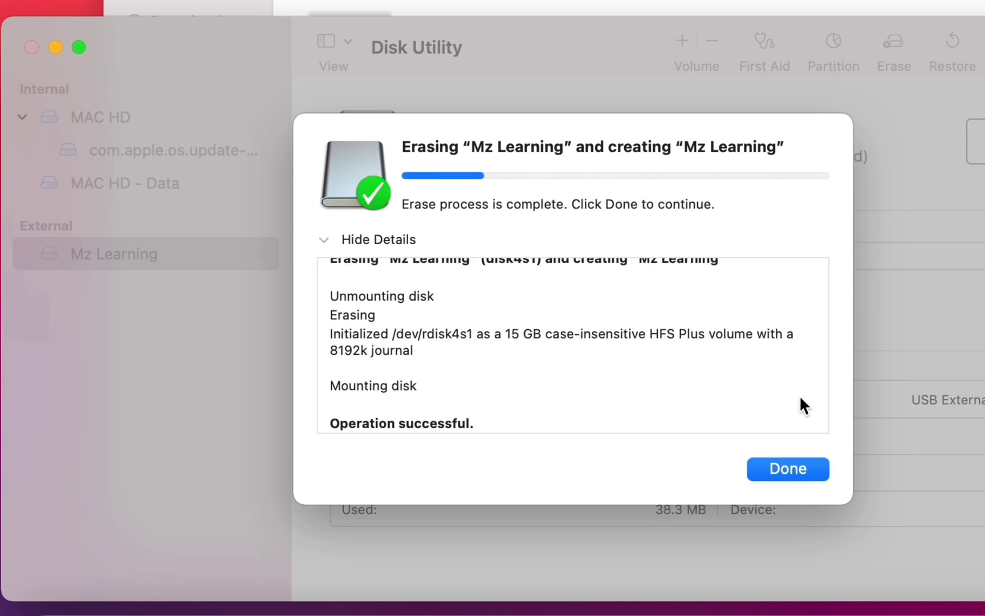
click(793, 471)
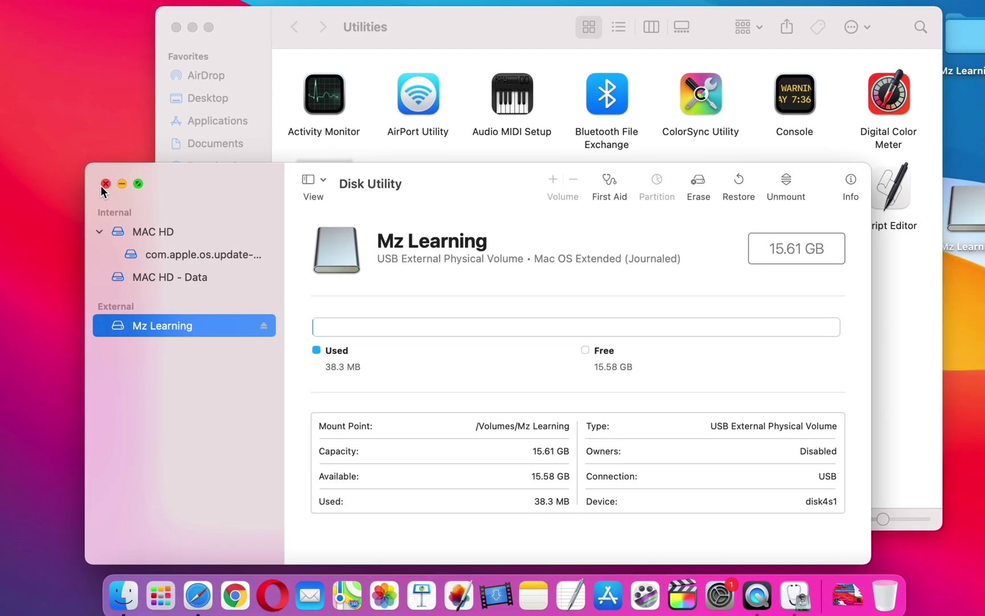
key(super+q)
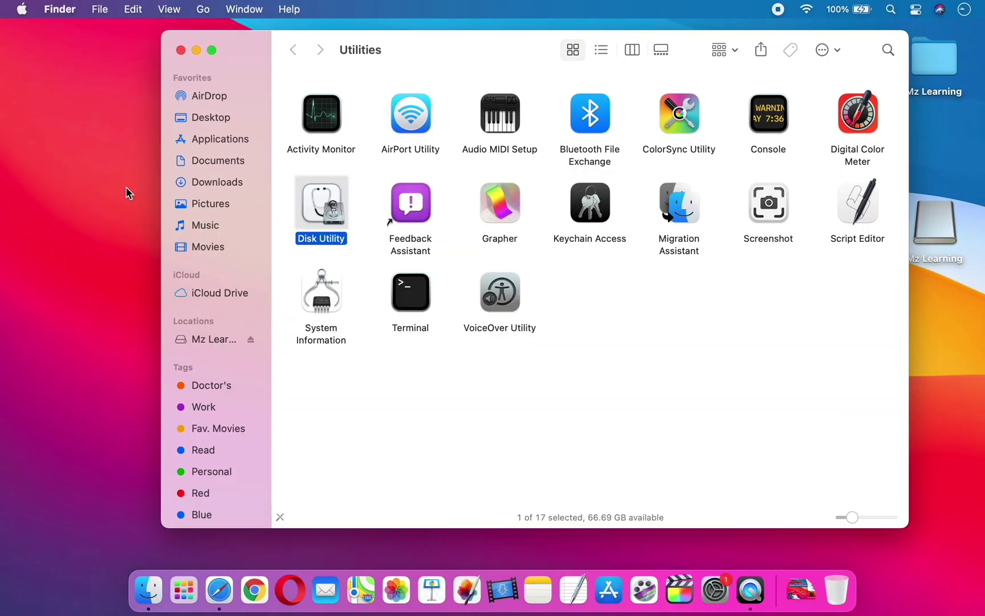
Copy Install macOS Big Sur from the Applications folder to the Mz Learning drive and open the drive to check its contents
click(209, 136)
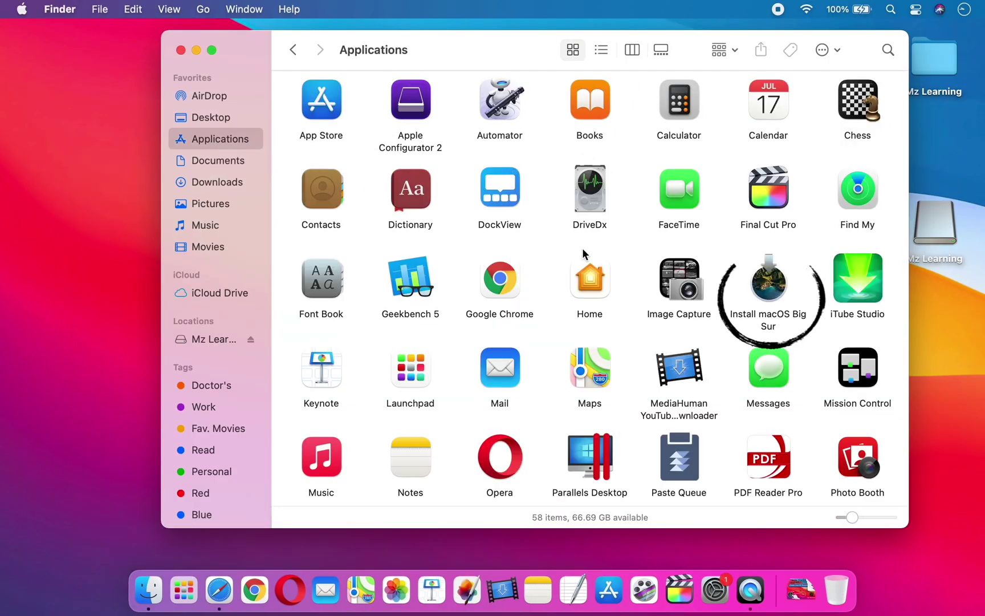
mouse_move(764, 285)
mouse_down()
mouse_move(841, 281)
mouse_move(931, 239)
mouse_up()
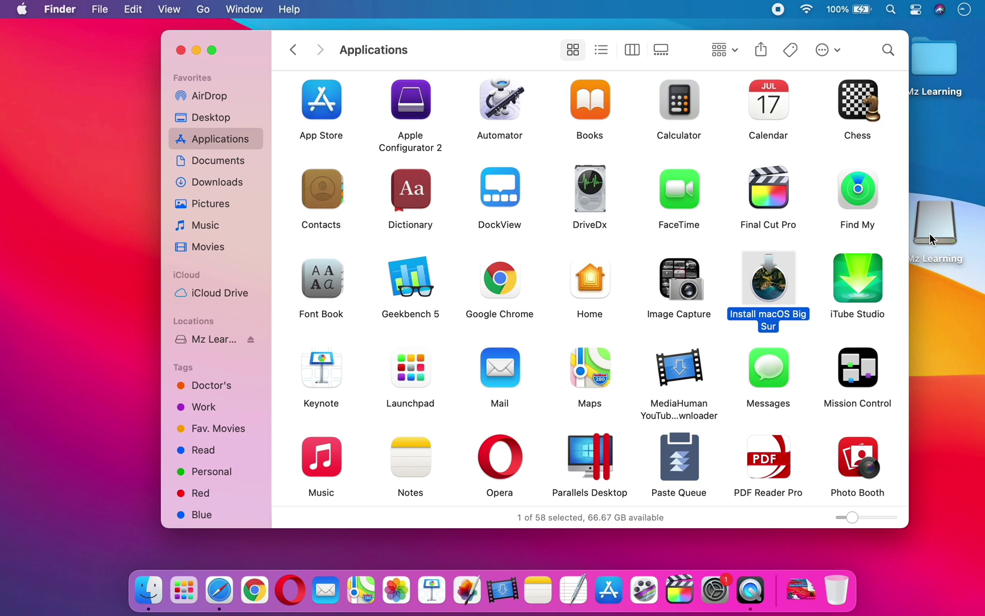
click(181, 50)
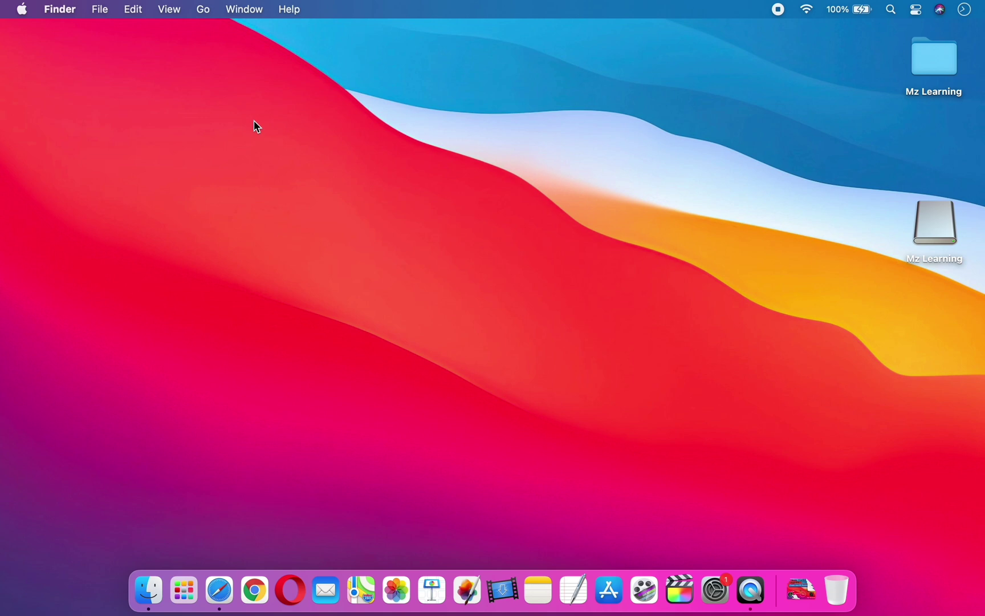
double_click(924, 239)
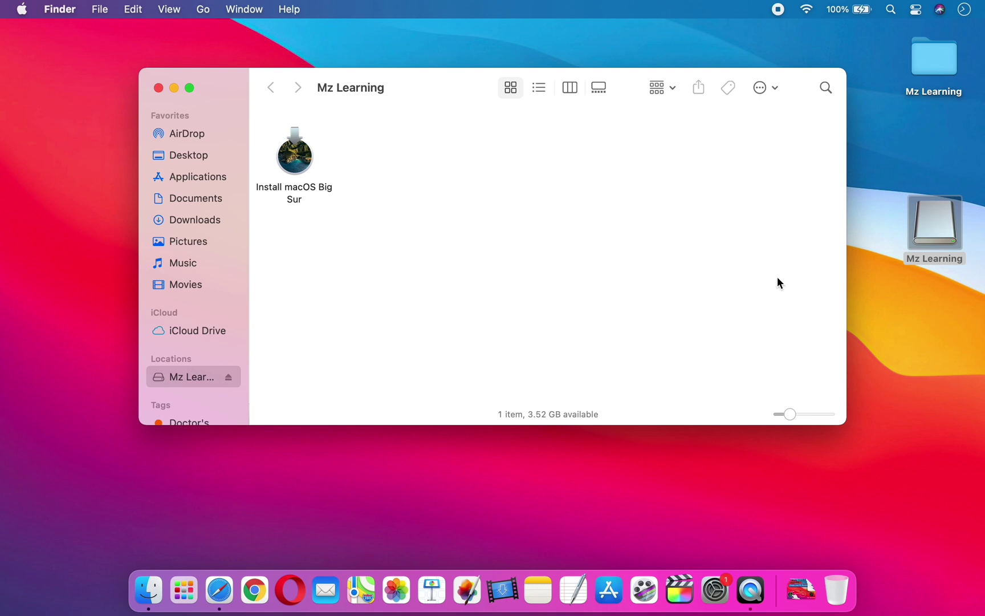
Switch to Safari and download macOS BigSur BootFiles.zip from Google Drive without a virus scan, allowing downloads from drive.google.com
click(222, 582)
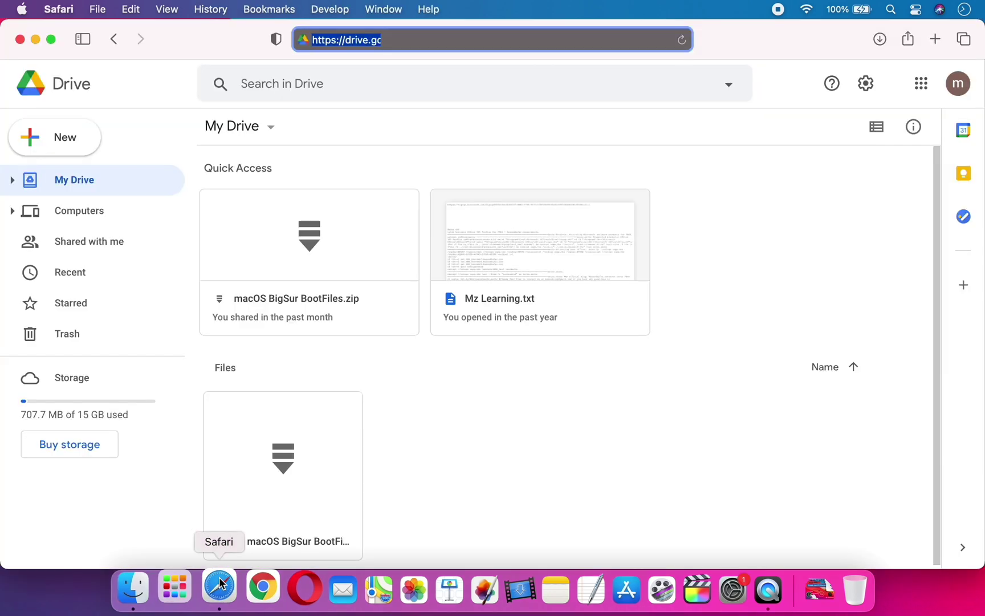
click(303, 255)
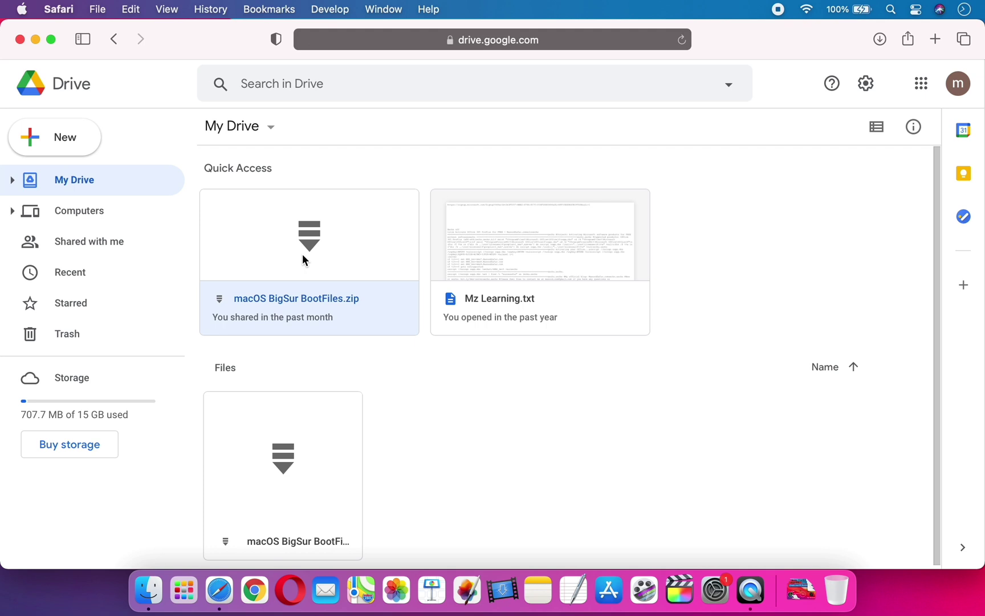
double_click(308, 241)
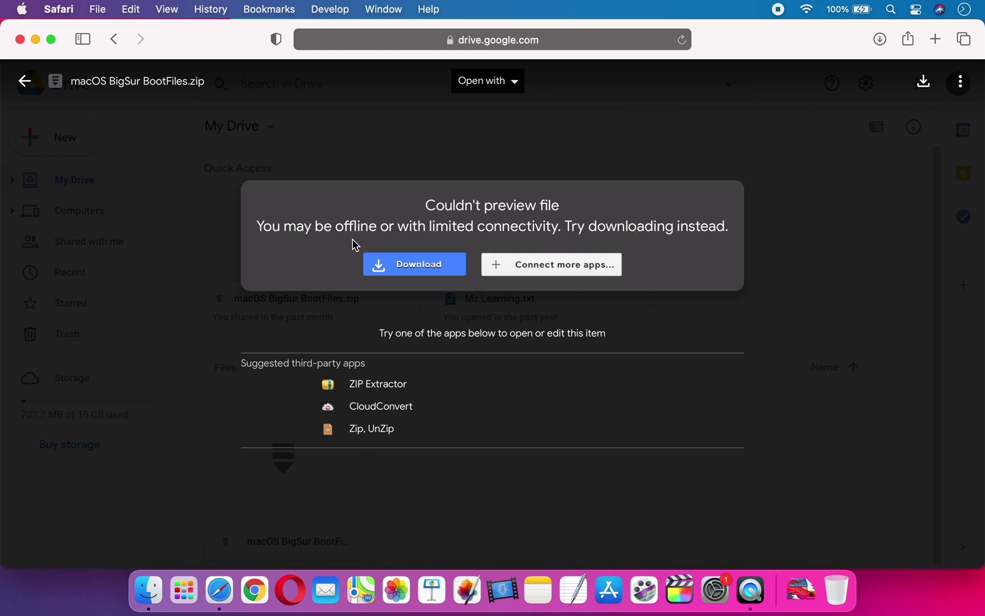
click(412, 270)
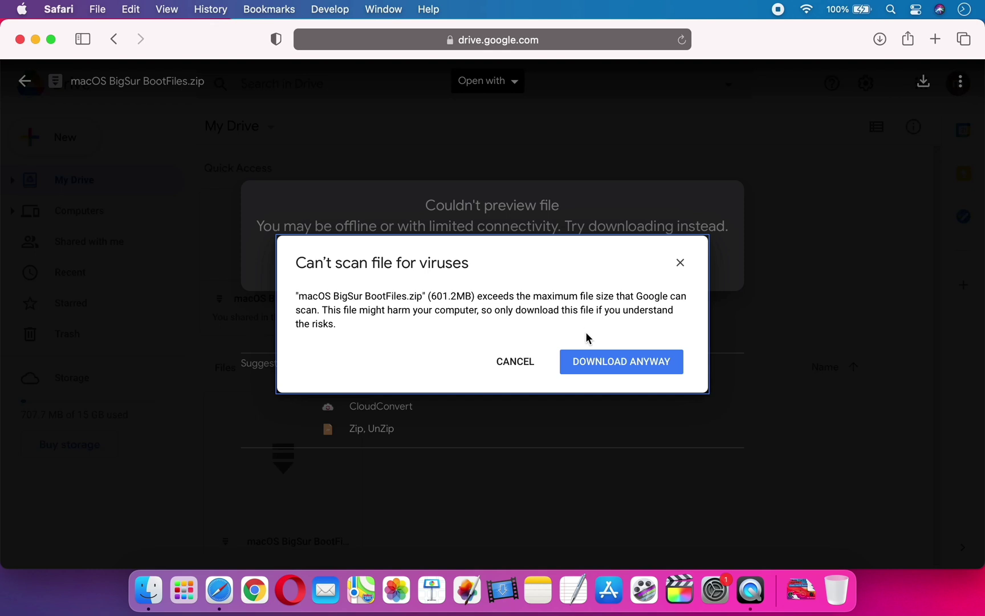
click(603, 364)
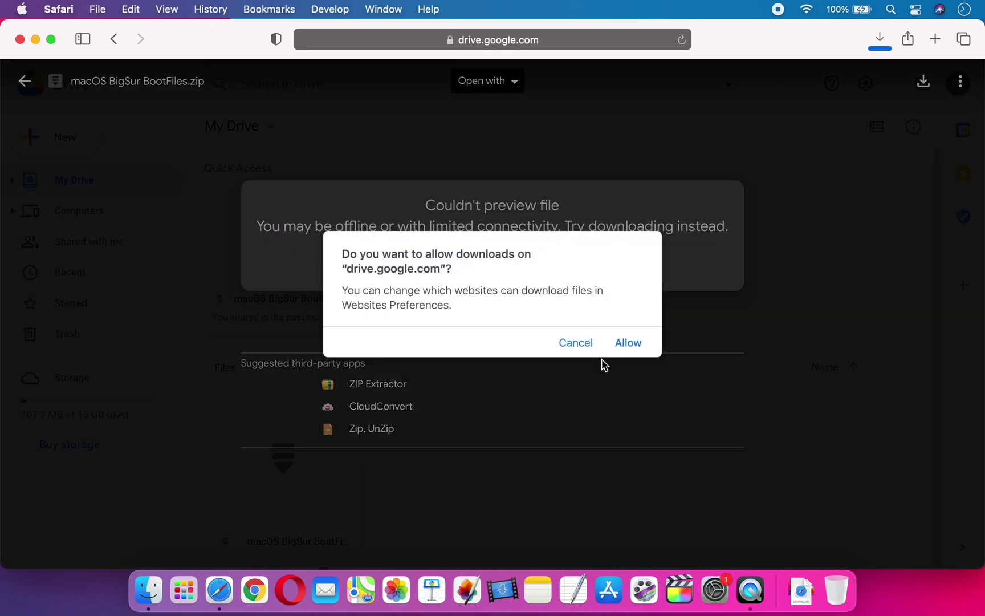
click(627, 342)
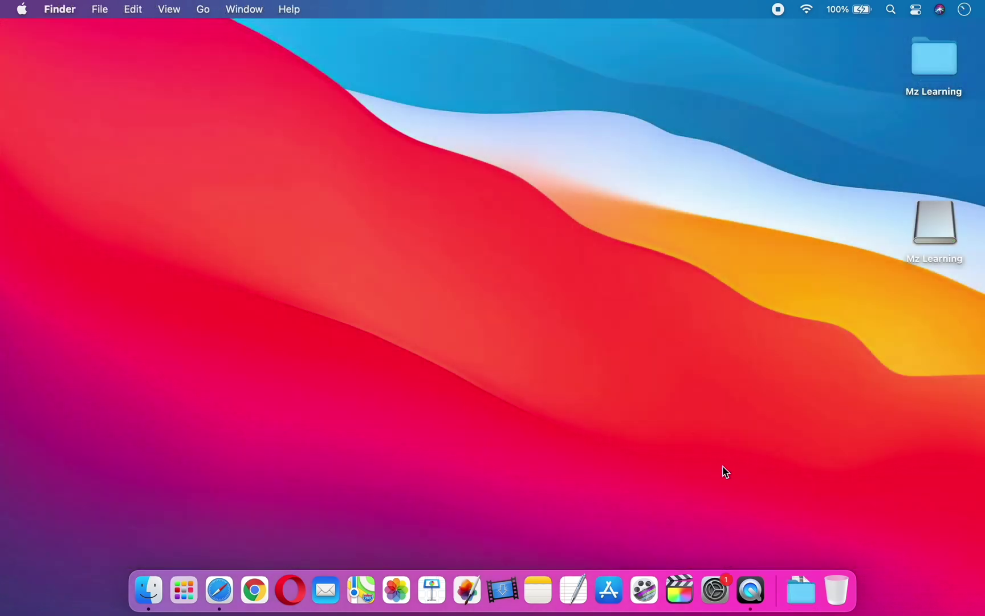
Open the downloaded macOS BigSur BootFiles folder and show its hidden files
click(801, 587)
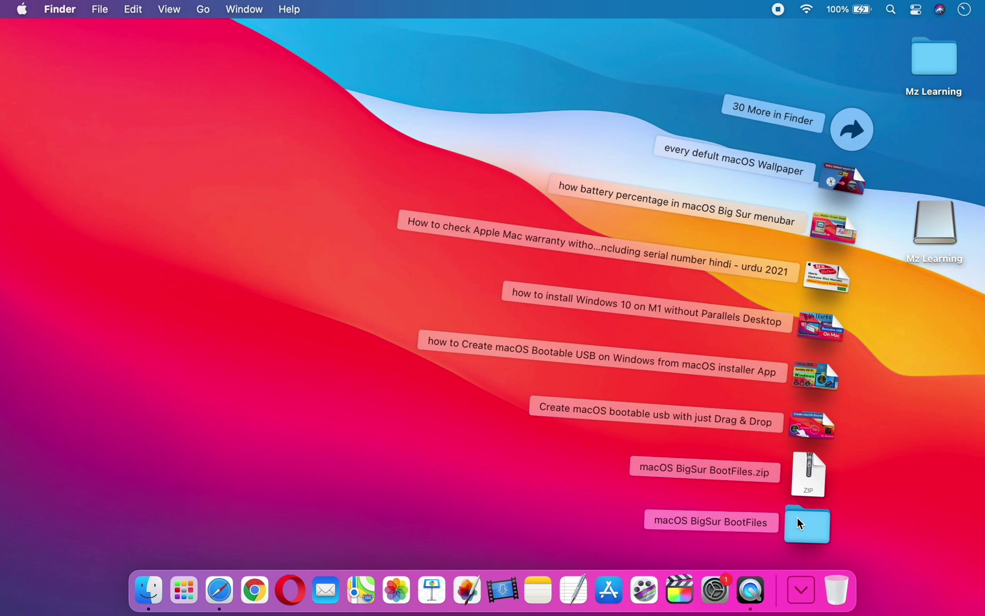
click(800, 522)
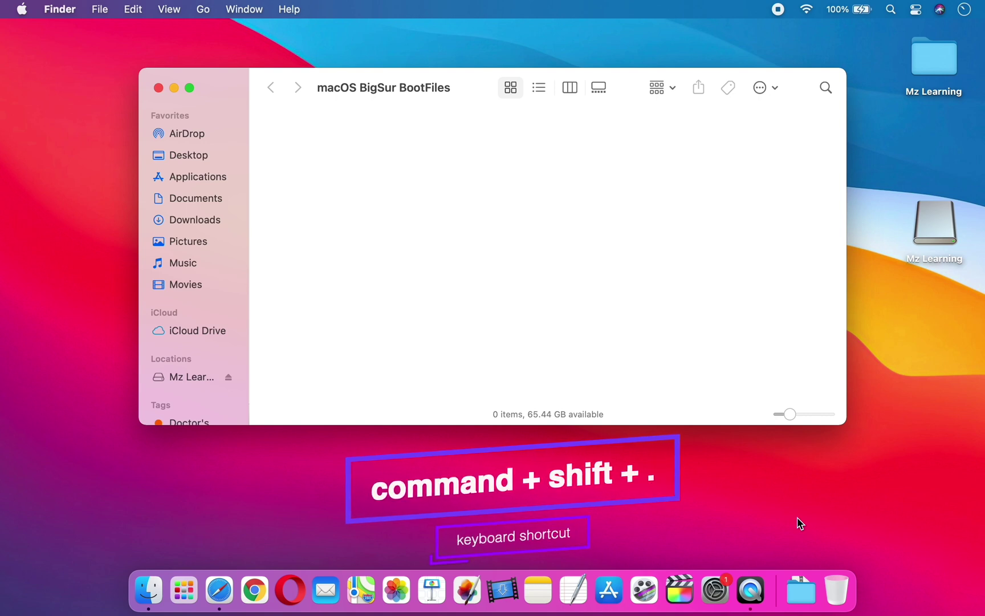
key(super+shift+period)
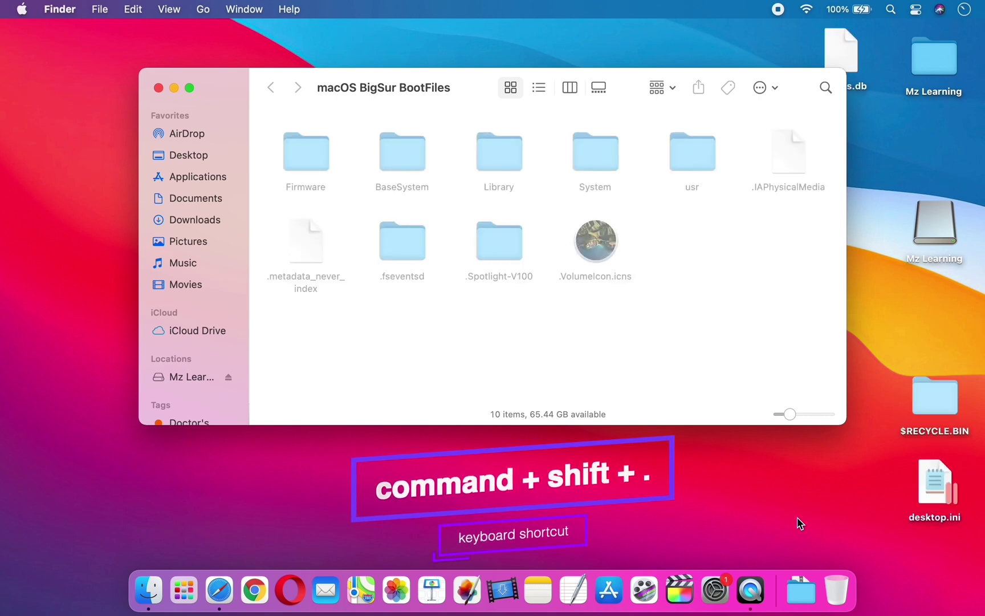
Copy all items in the macOS BigSur BootFiles folder except .fseventsd and .Spotlight-V100
click(607, 244)
key(super+a)
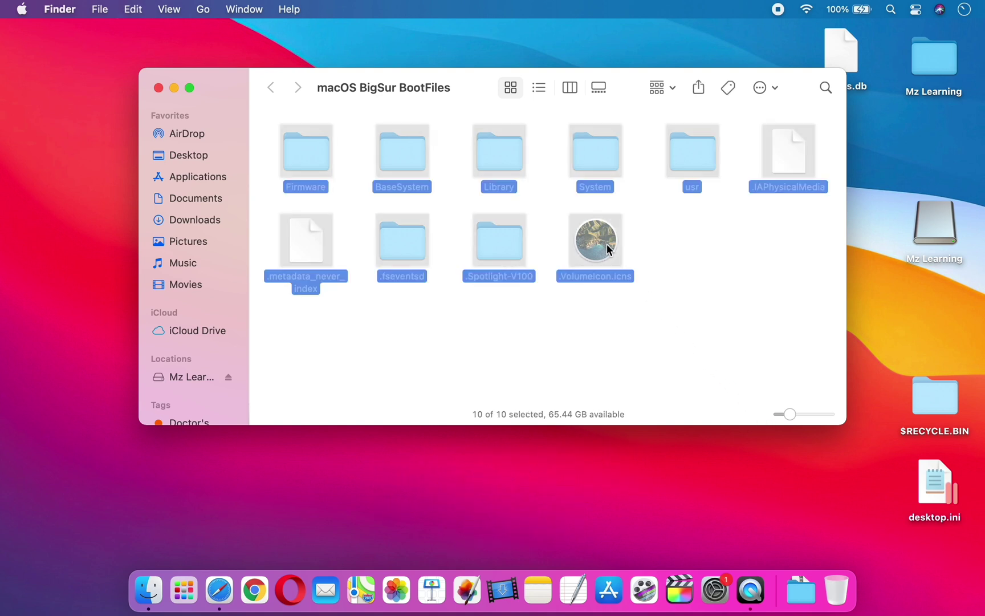
super+click(502, 254)
super+click(419, 249)
right_click(312, 252)
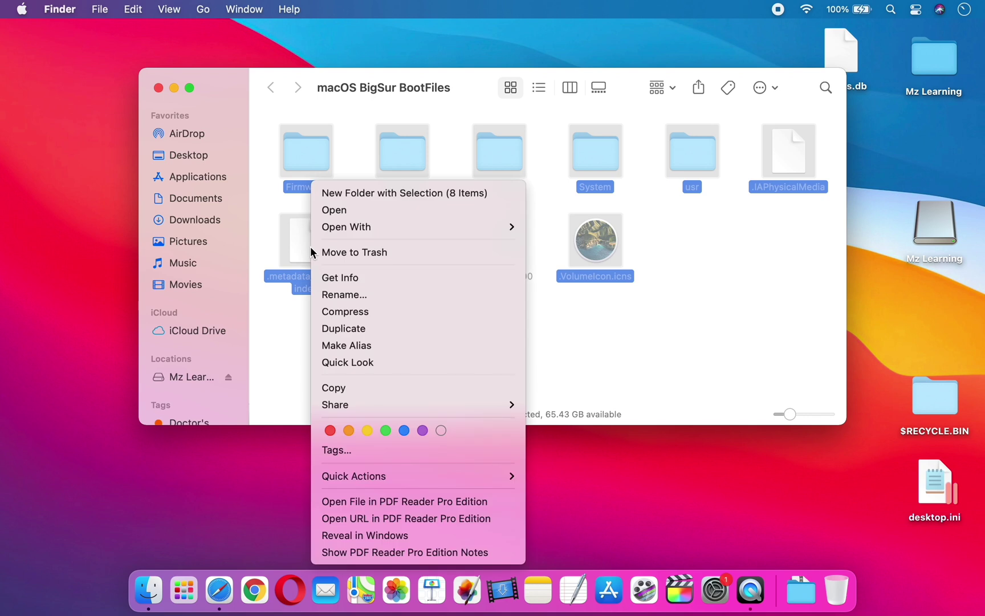
click(329, 390)
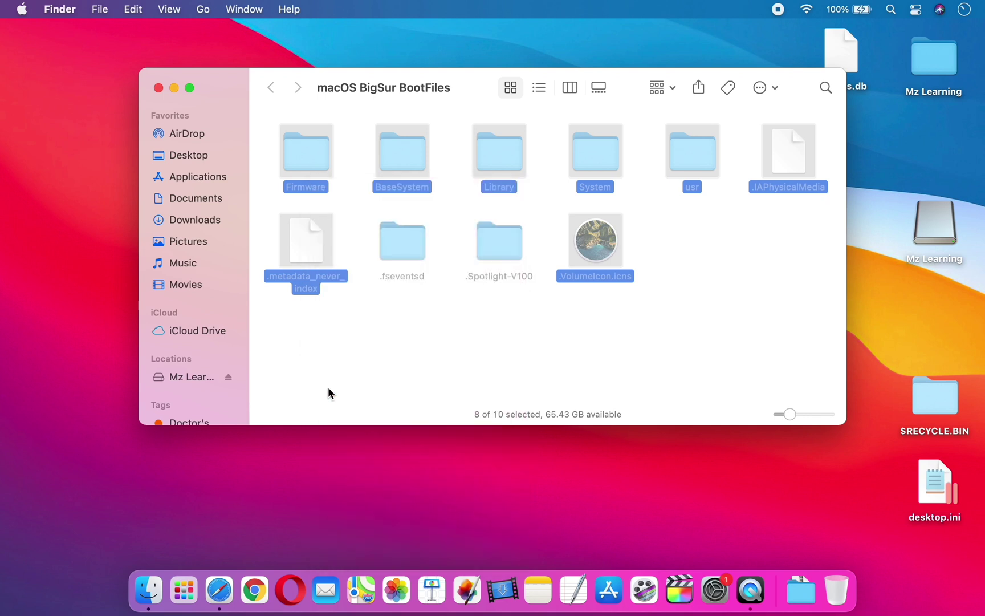
Paste the copied boot files into the Mz Learning drive and hide the hidden files again
click(197, 378)
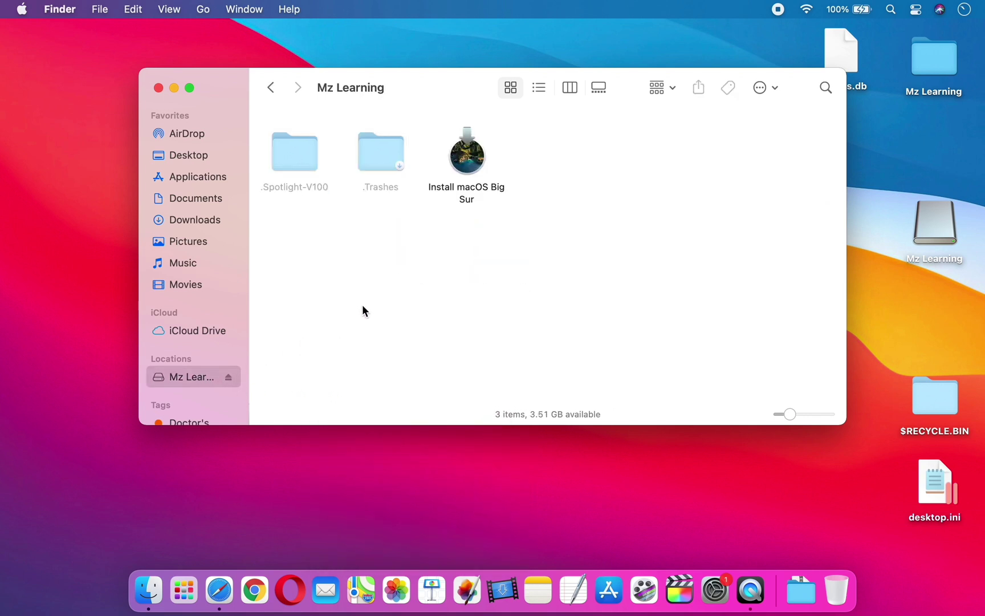
right_click(402, 277)
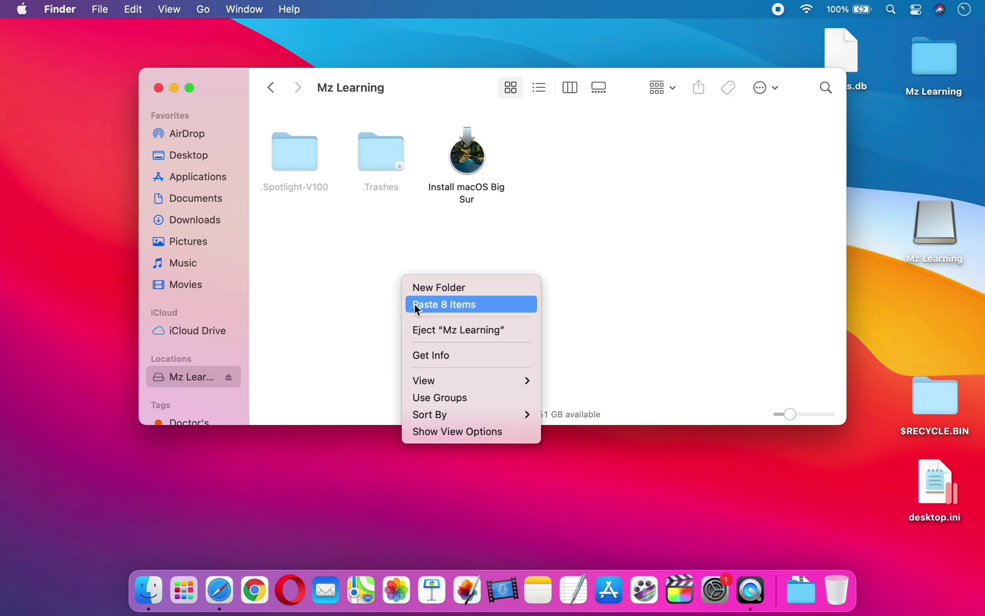
click(414, 306)
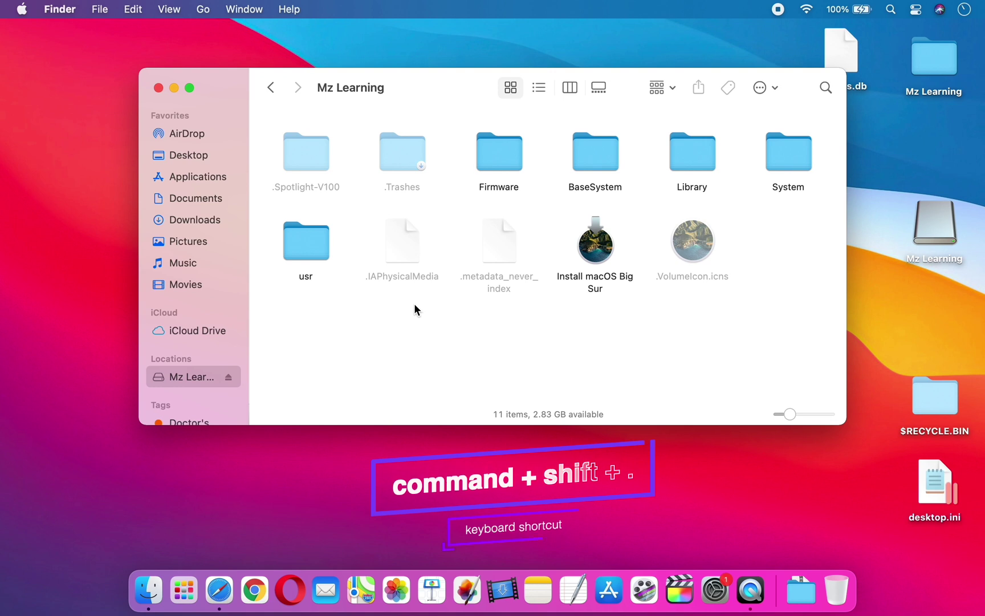
key(cmd+shift+period)
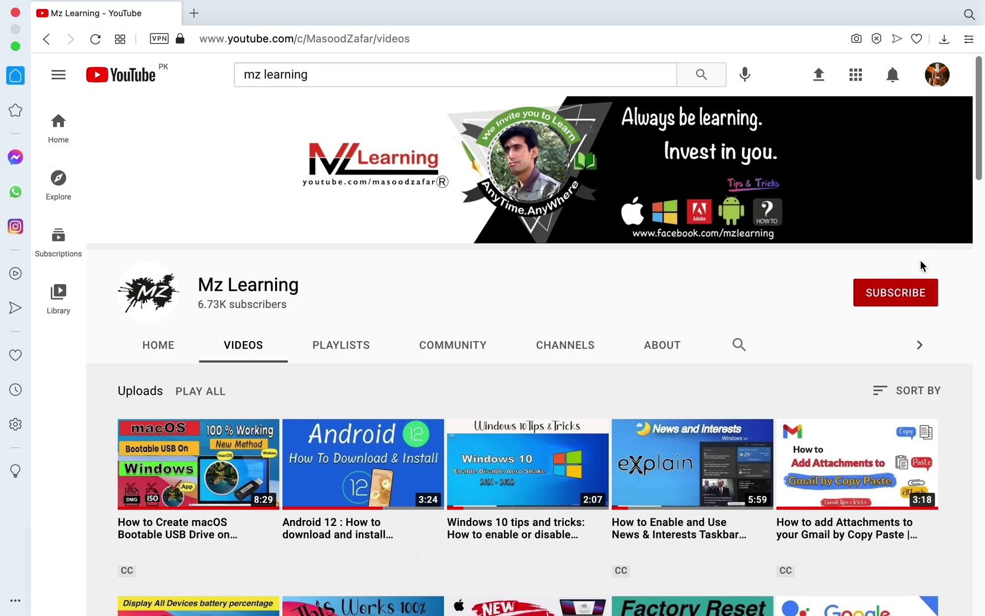
In the Opera browser, subscribe to the Mz Learning YouTube channel and turn on all notifications for it
click(899, 304)
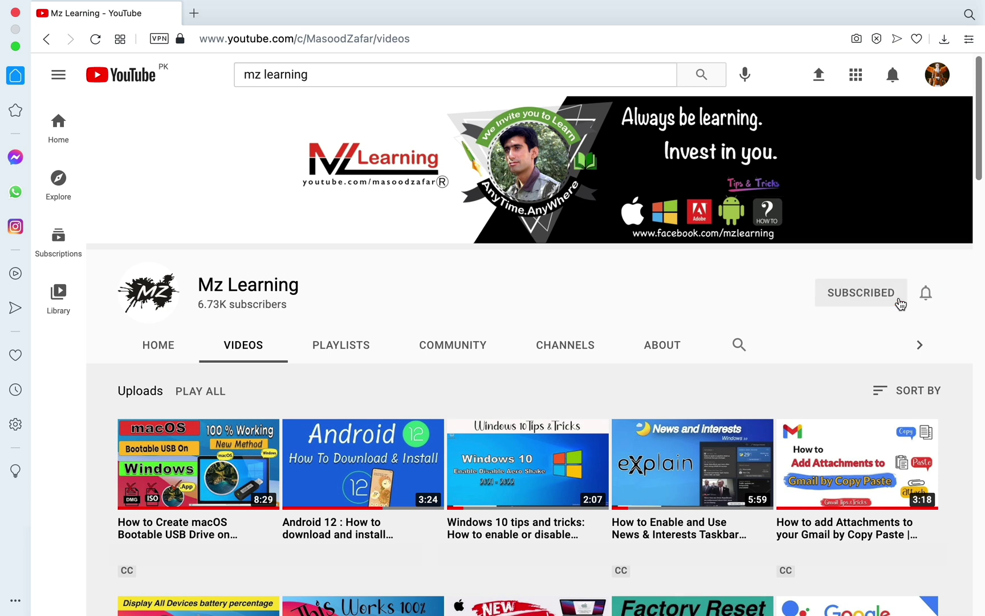
click(925, 297)
click(910, 325)
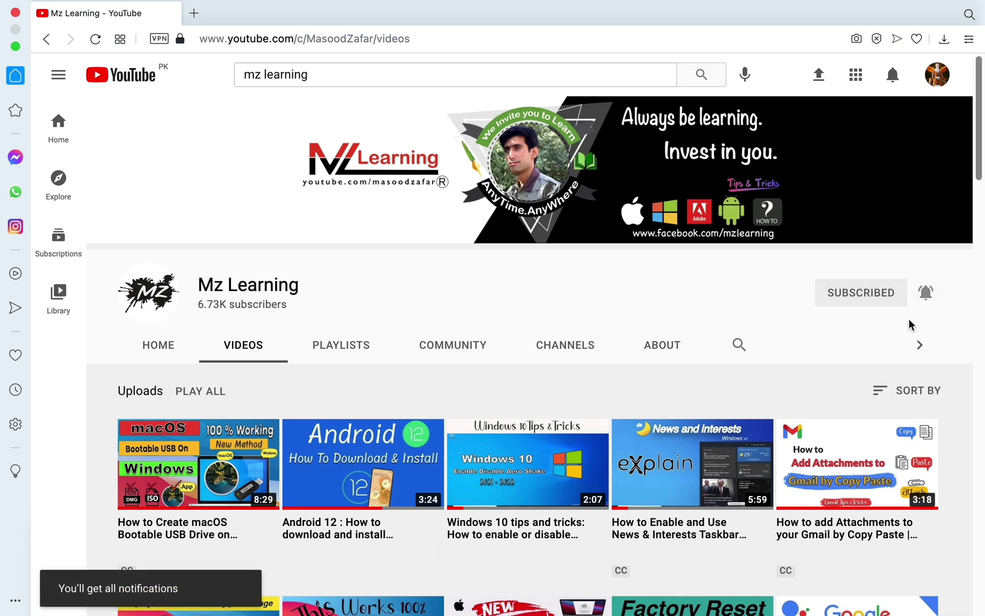